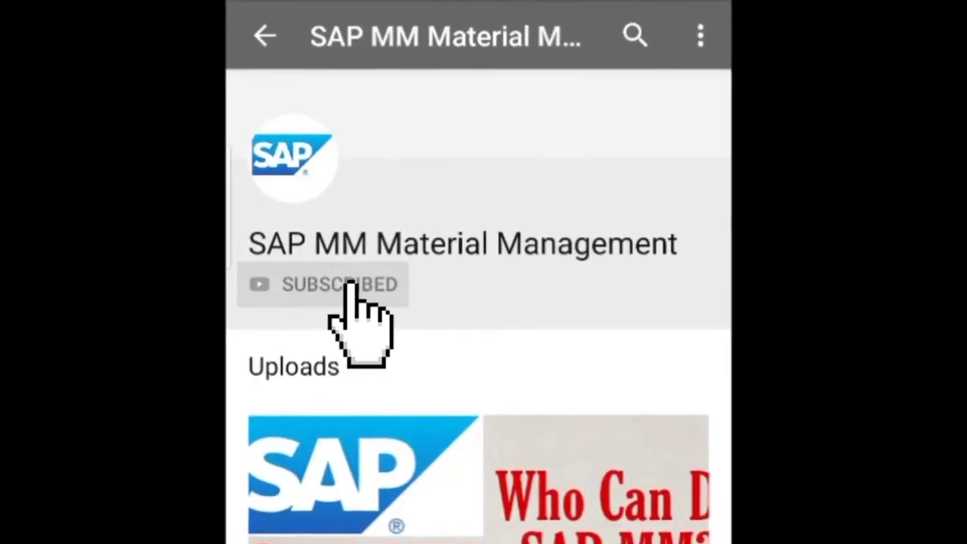
Step: Set the SAP MM Material Management channel's bell to All notifications
click(457, 288)
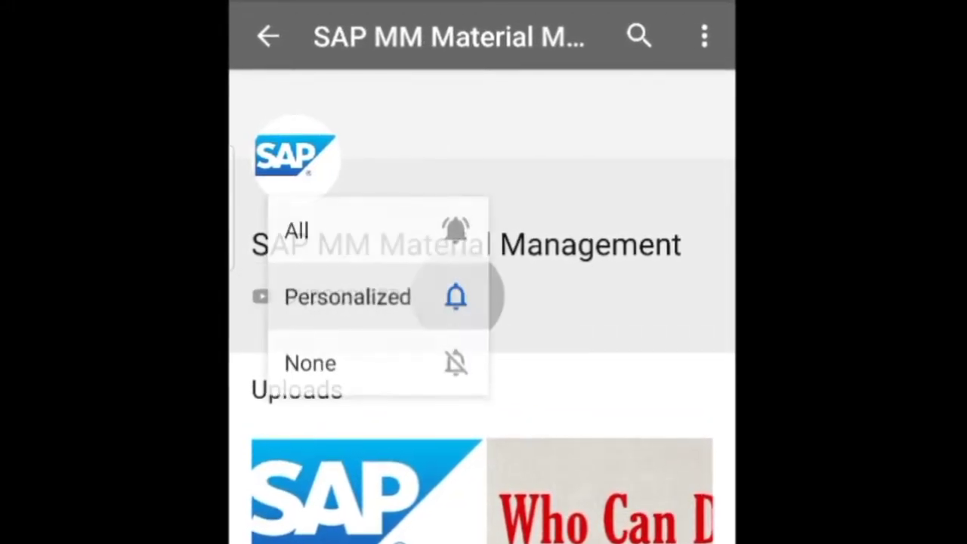
click(457, 228)
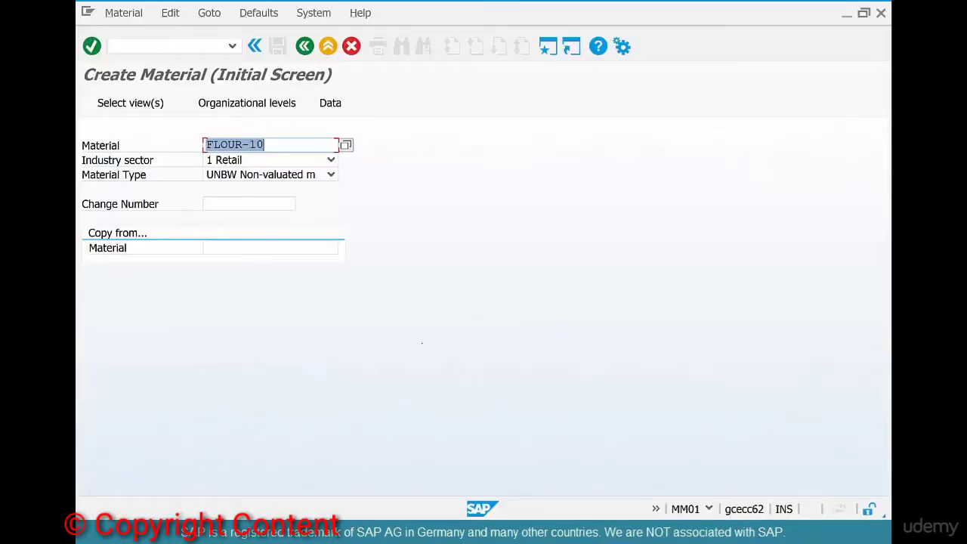
Step: Enter material FLOUR-UNBL with material type ROH Raw material and confirm the initial screen
text(F)
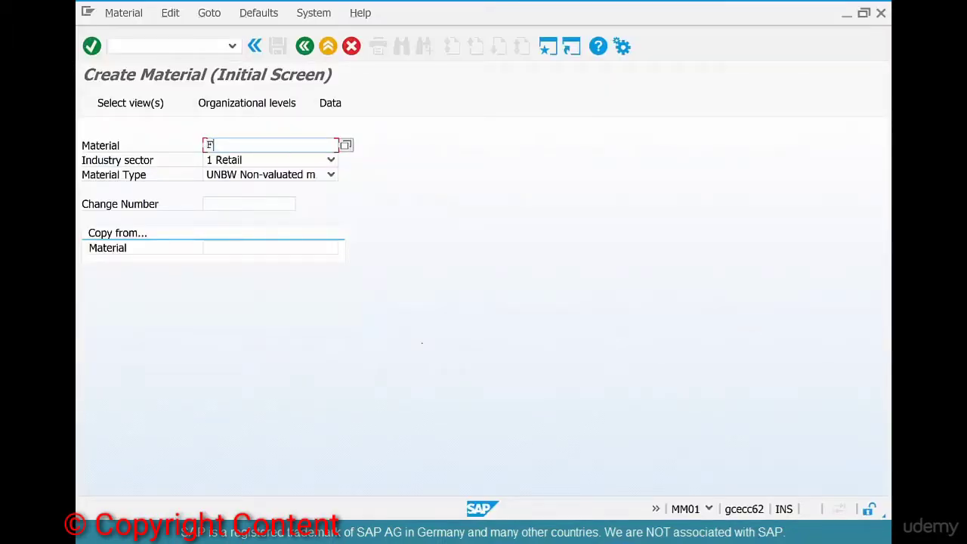
text(LOU)
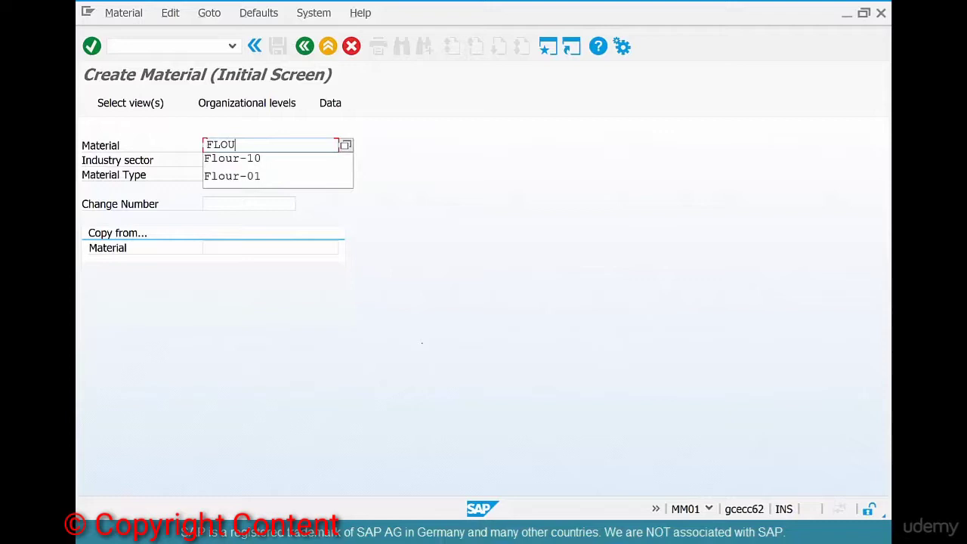
text(R-UNBL)
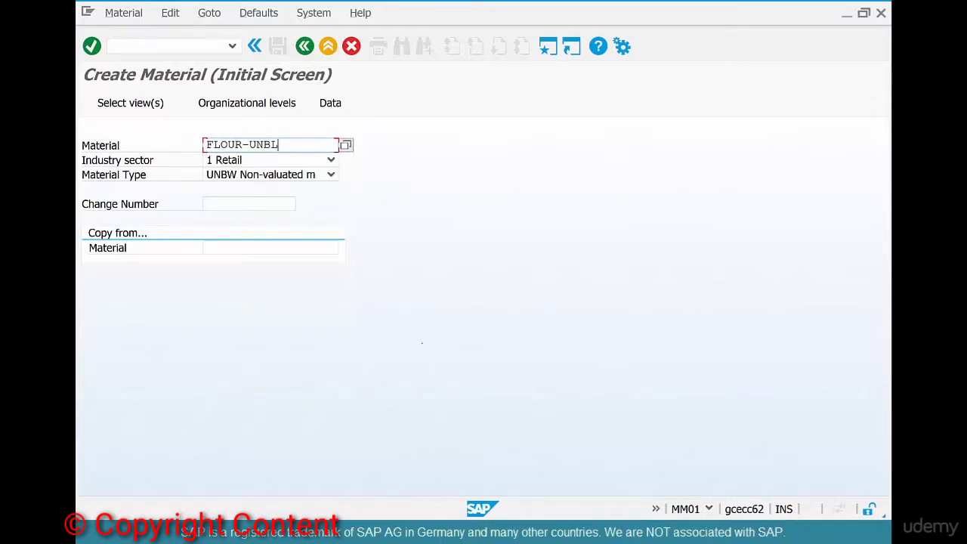
click(331, 174)
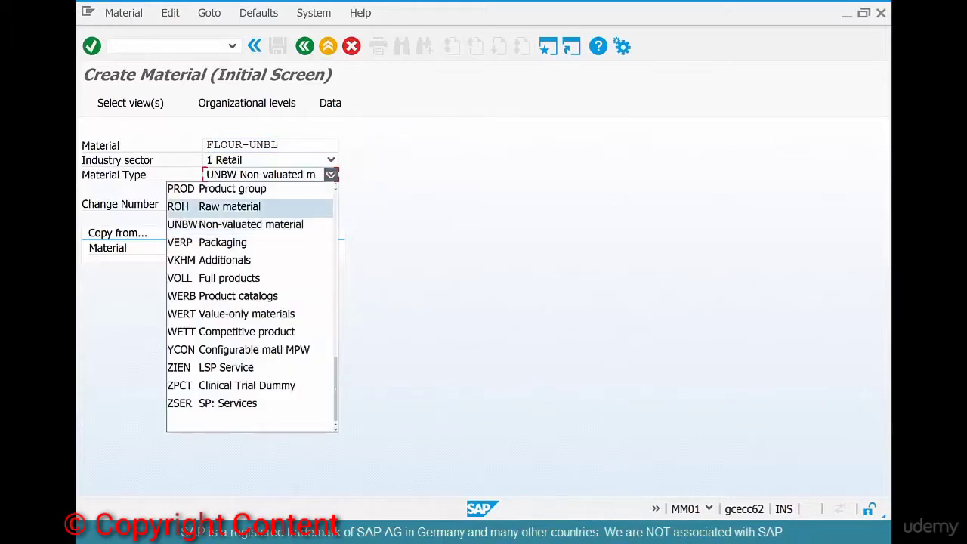
key(Return)
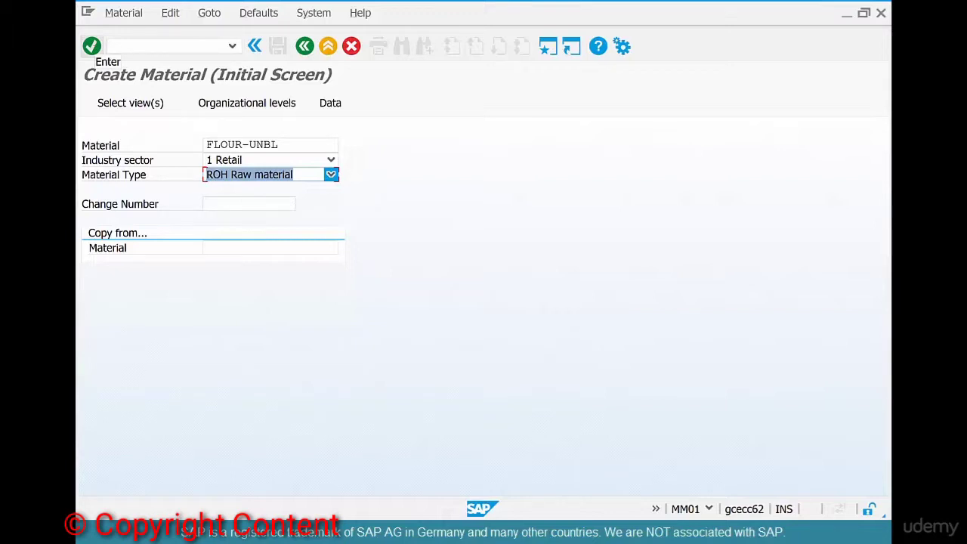
click(91, 46)
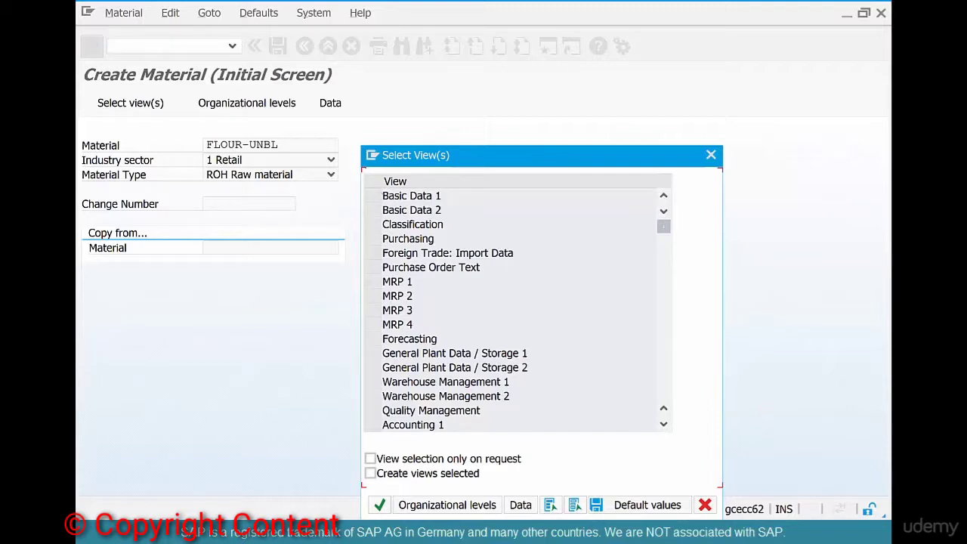
Step: Mark the Basic Data 1, Purchasing and Accounting 1 views and continue
click(373, 195)
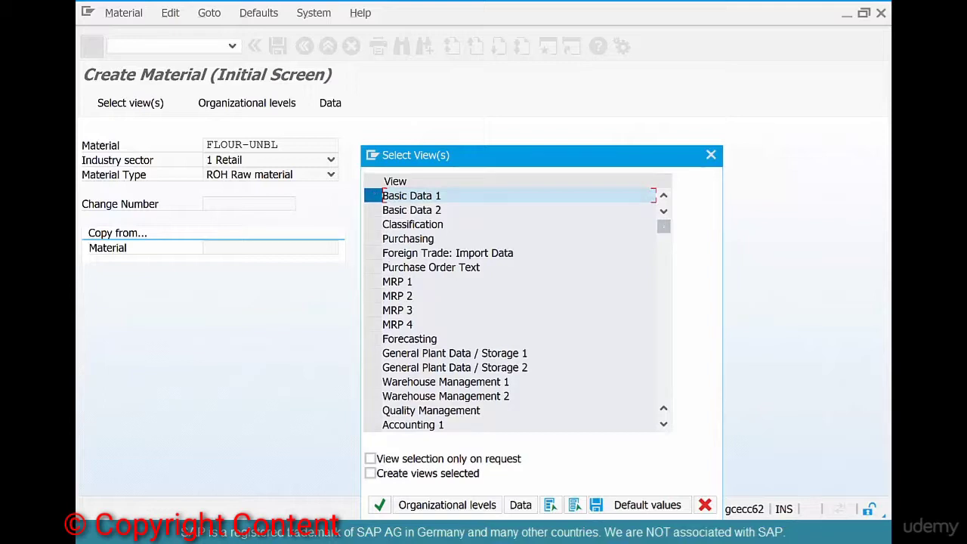
click(373, 239)
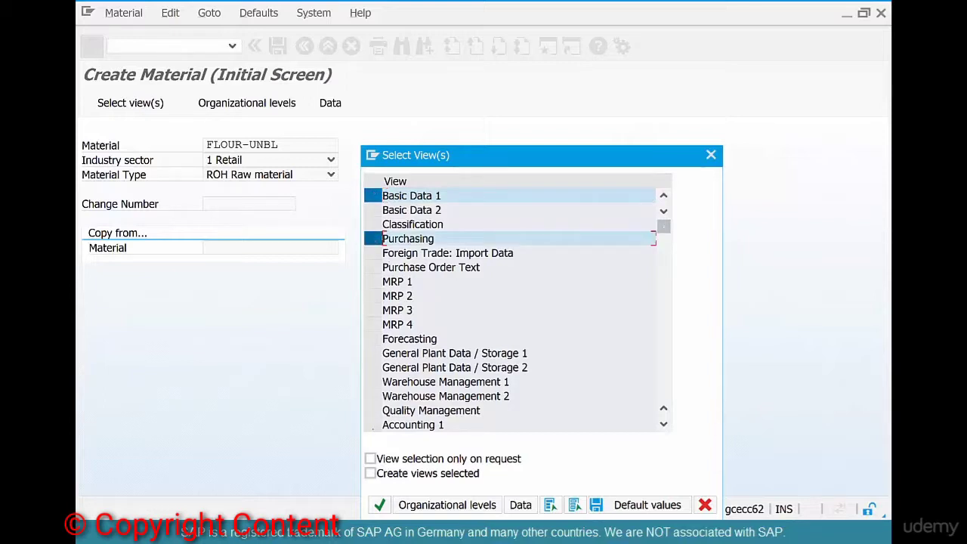
click(373, 425)
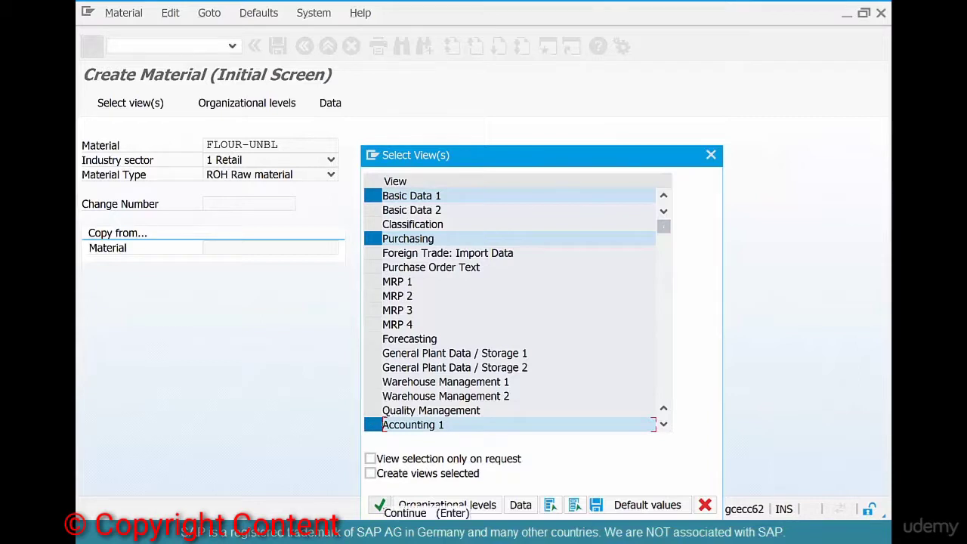
click(379, 505)
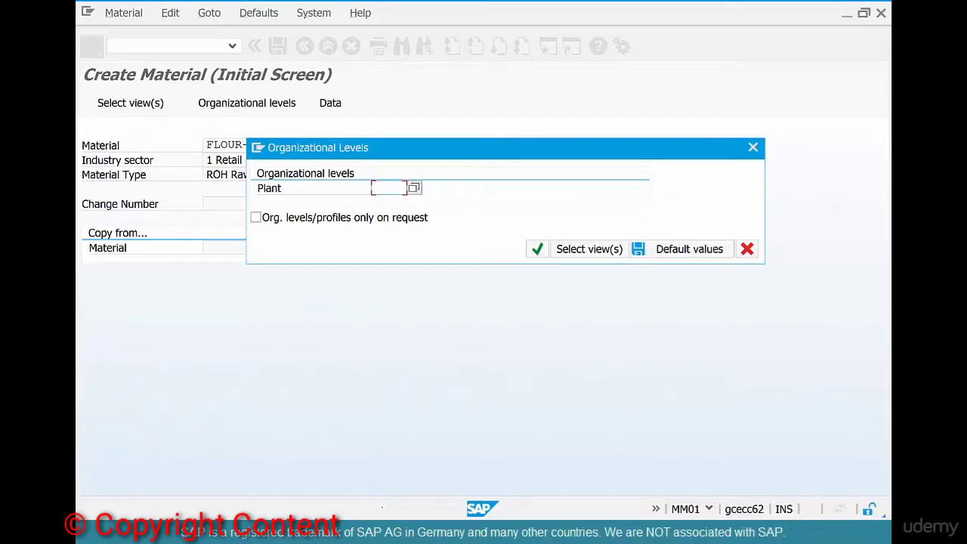
Step: Enter plant chi1 in Organizational Levels and continue to Basic data 1
text(chi1)
key(Return)
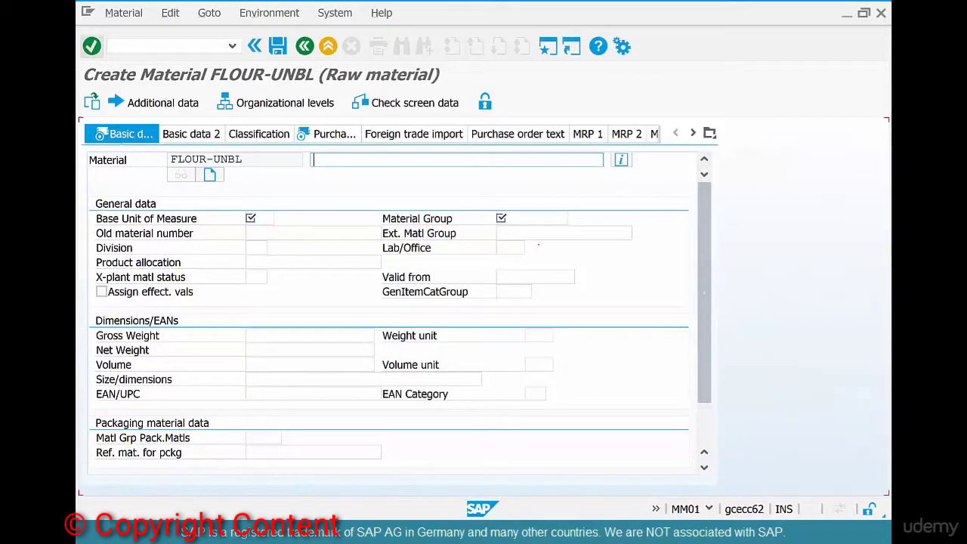
Step: Enter description Unbleached Flour, base unit of measure LB and material group 015
text(Un)
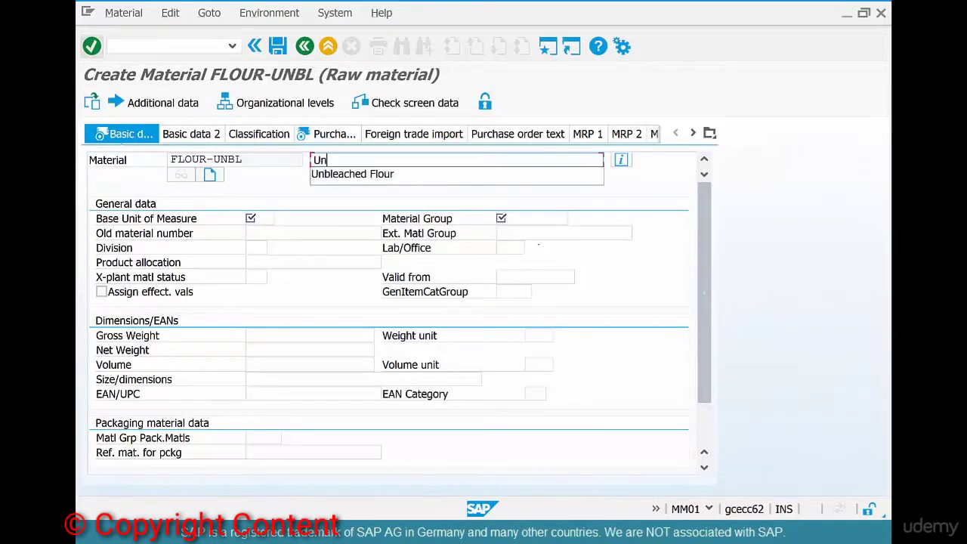
text(bleached)
key(Down)
key(Return)
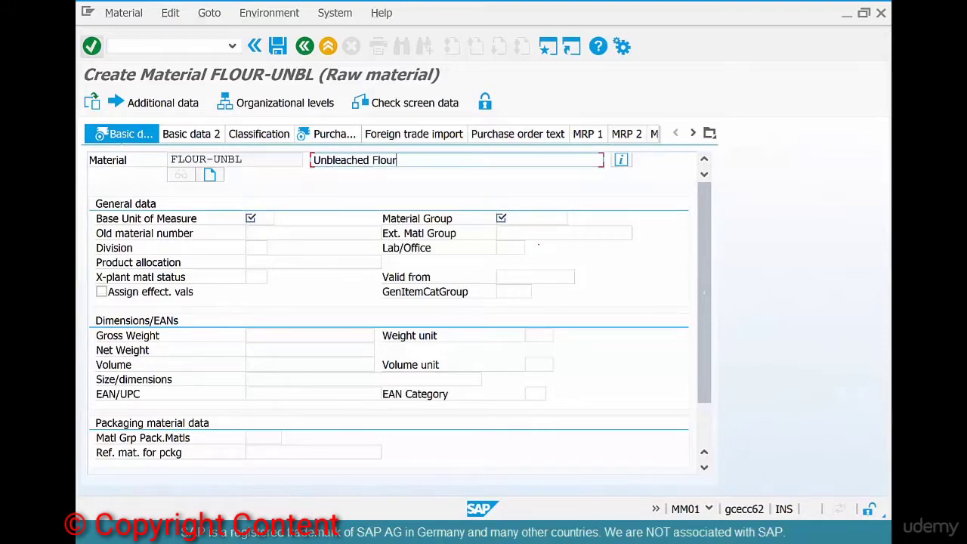
key(Tab)
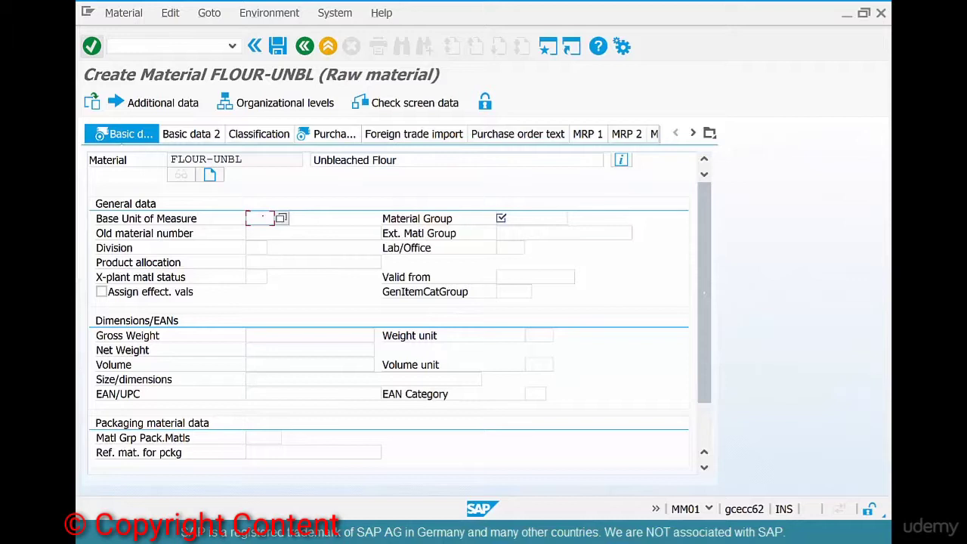
text(LB)
key(Tab)
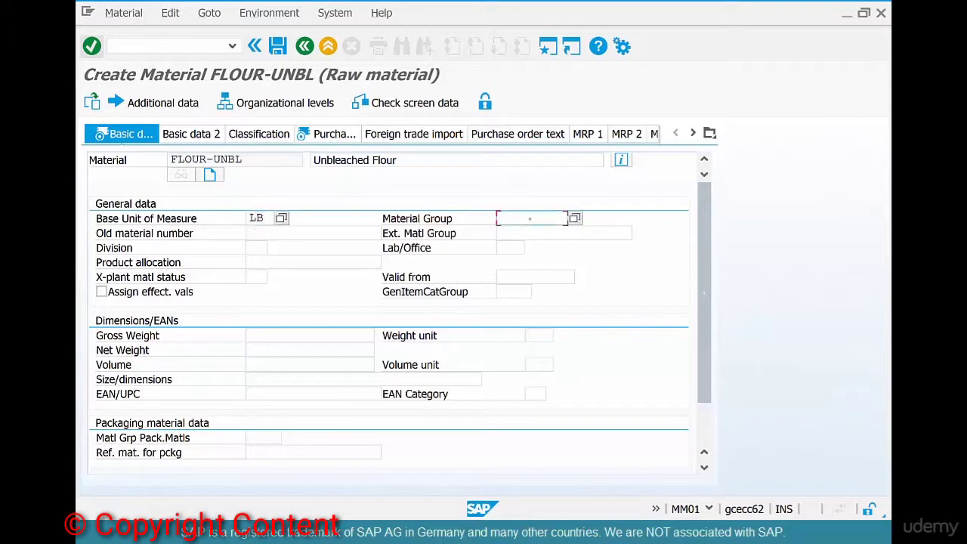
text(01)
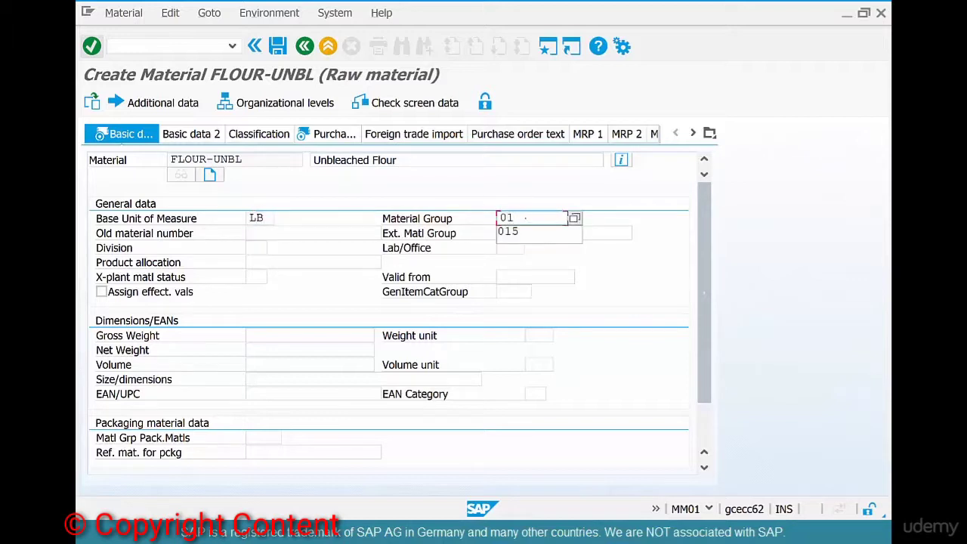
text(5)
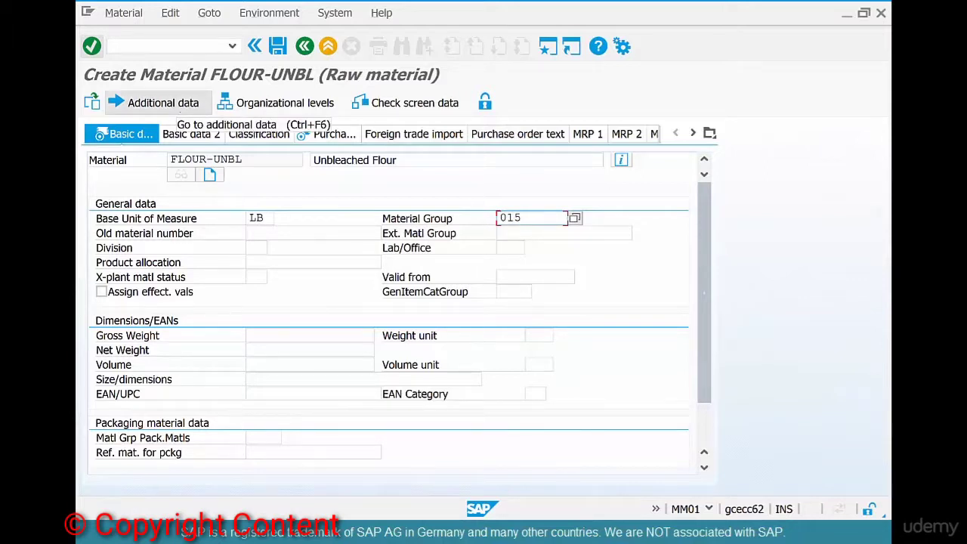
Step: In Additional data, add a DE description 'Unbleached Flour in German', then show the units of measure table
click(182, 103)
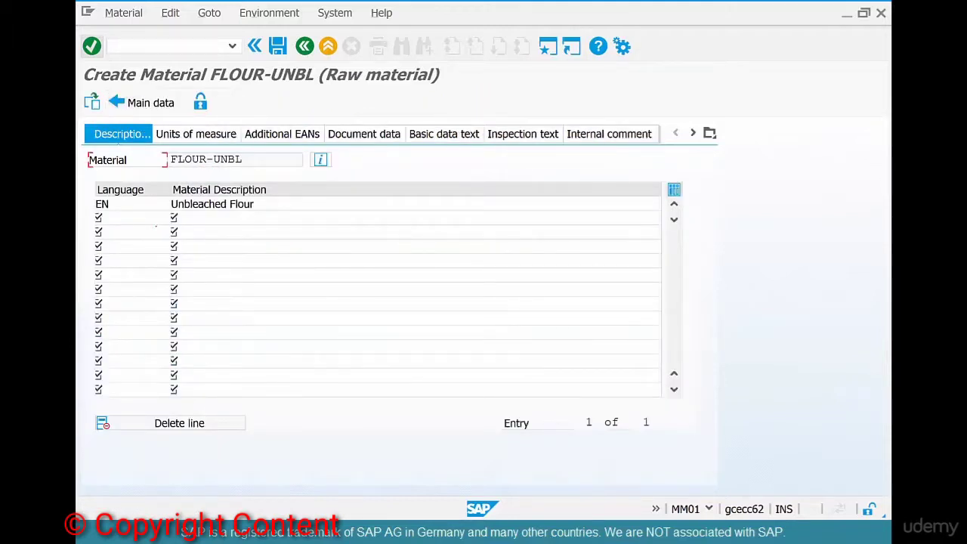
click(129, 219)
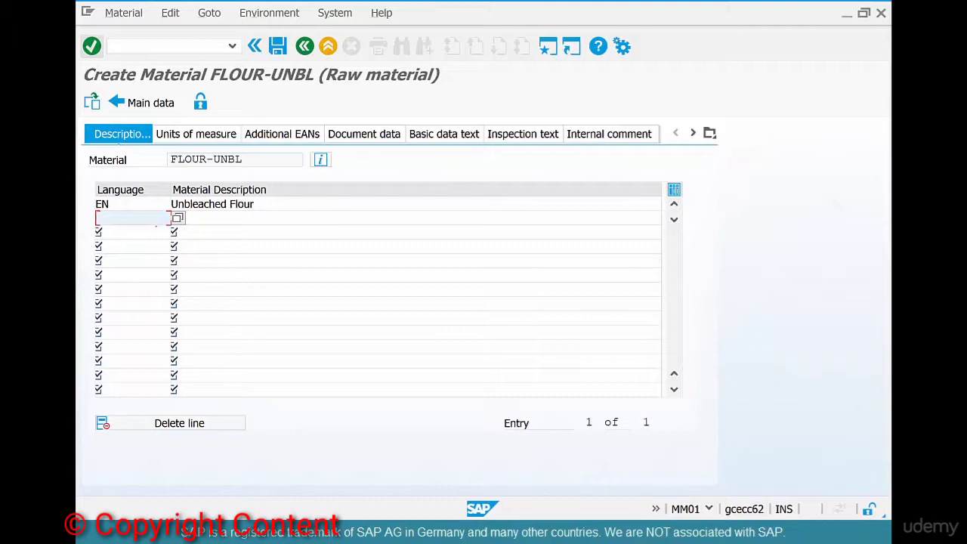
text(DE)
key(Tab)
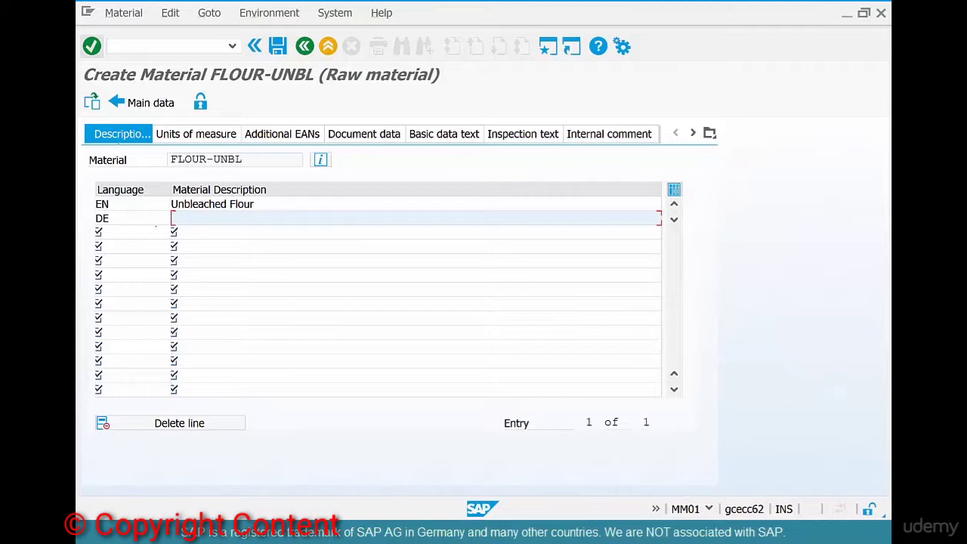
text(Unbleached Flour)
text(in G)
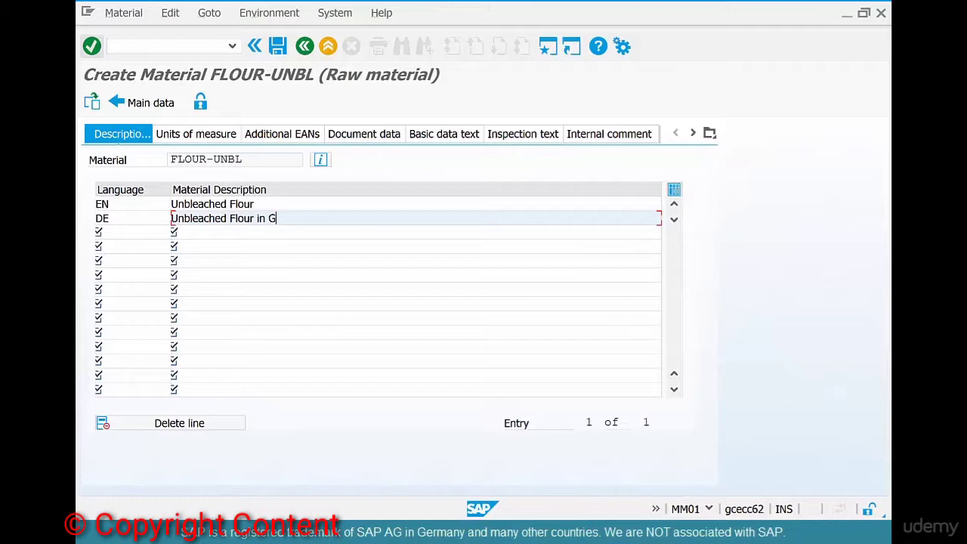
text(erman)
click(196, 134)
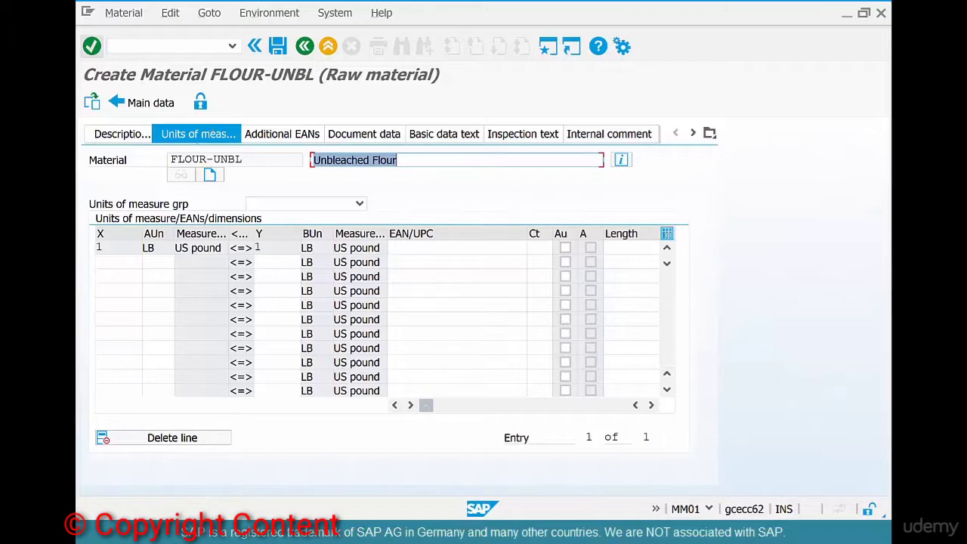
Step: Add a second unit row with quantity 1 and search the unit list for *bag*
click(103, 263)
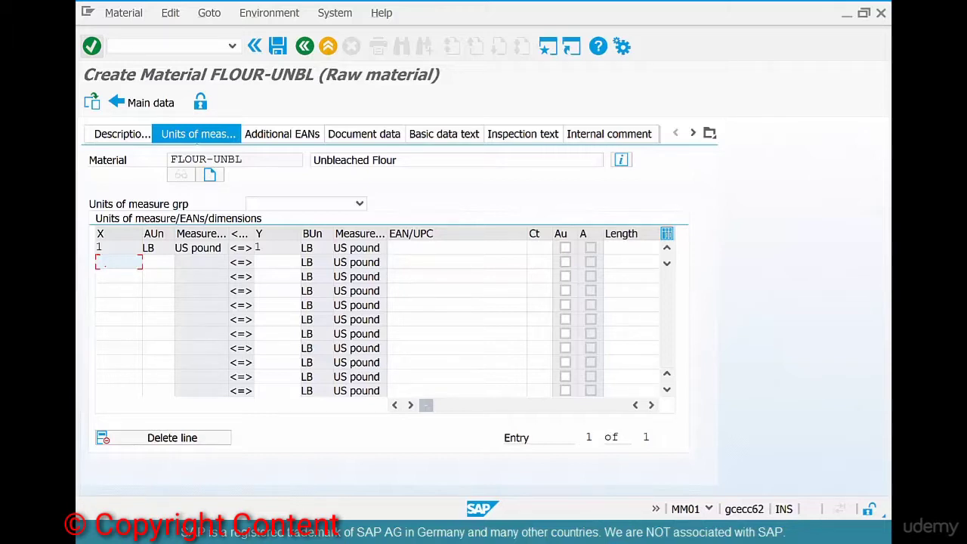
text(1)
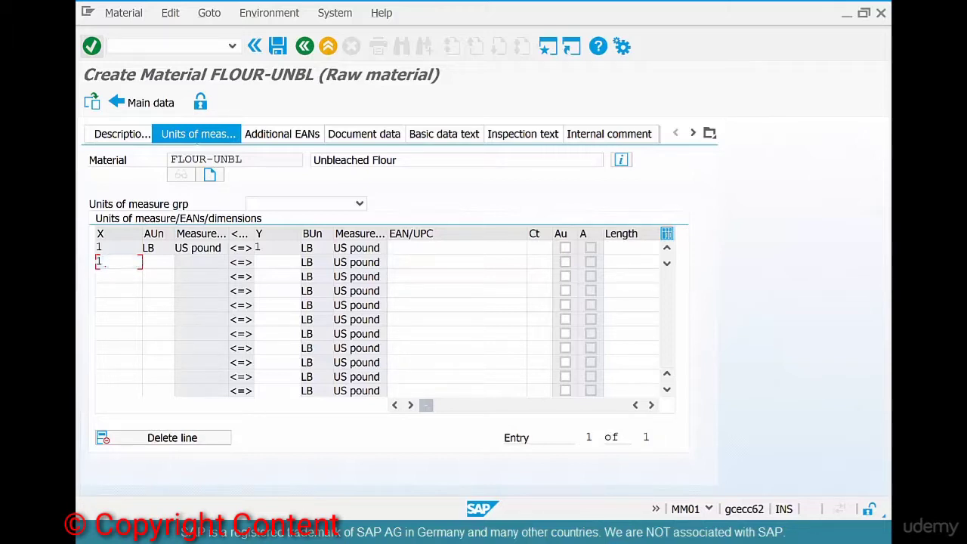
key(Tab)
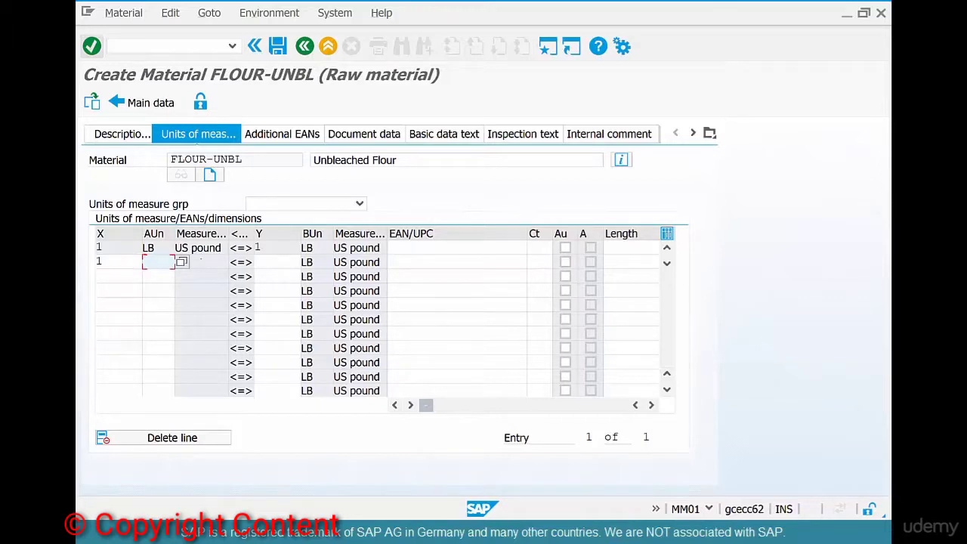
click(182, 261)
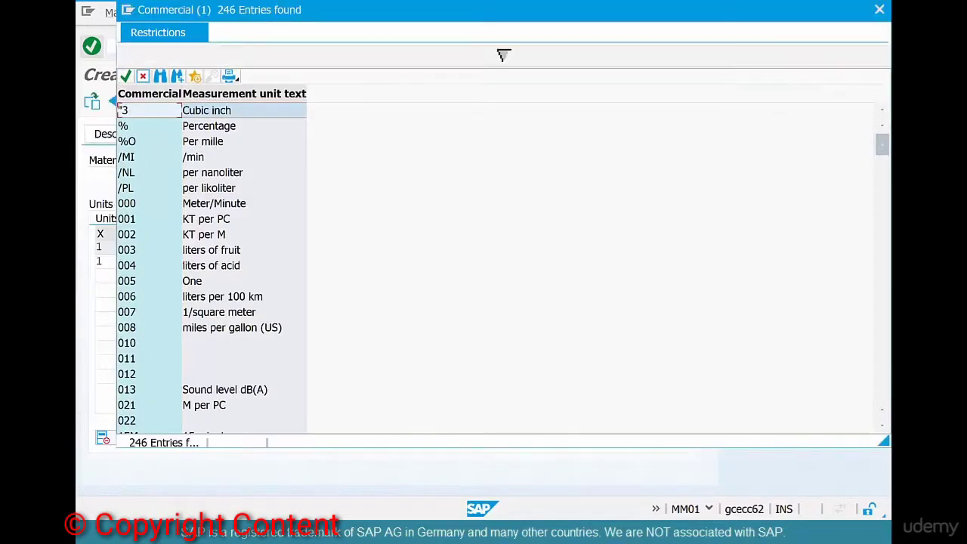
click(504, 55)
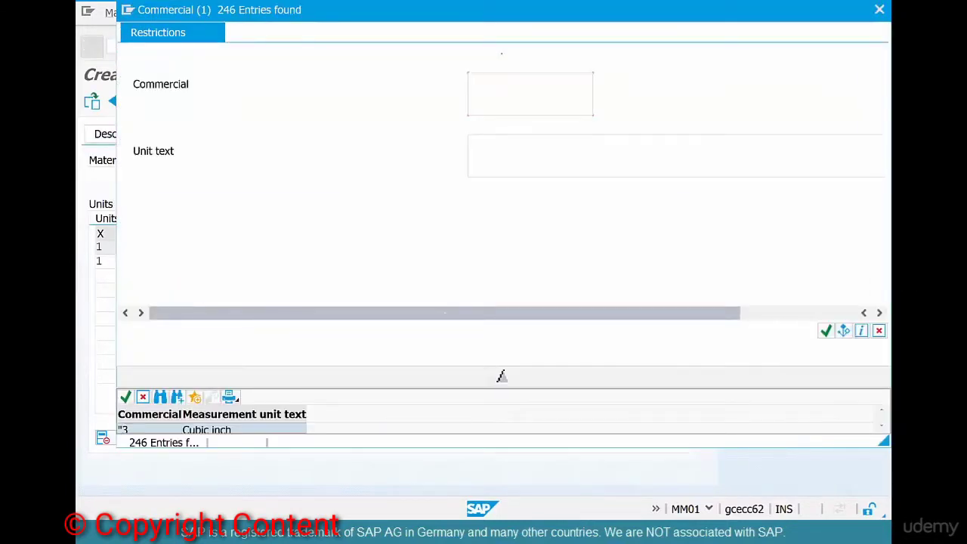
key(Tab)
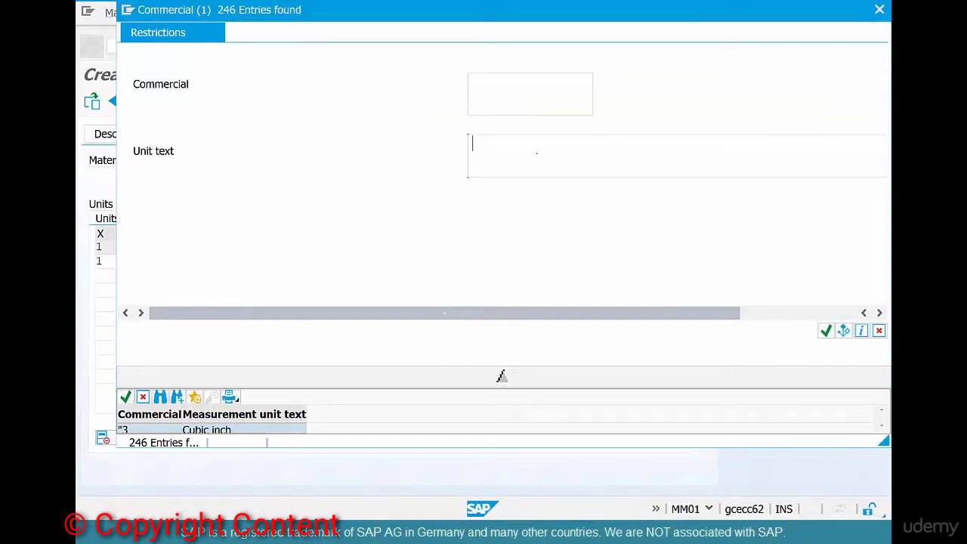
text(*bag*)
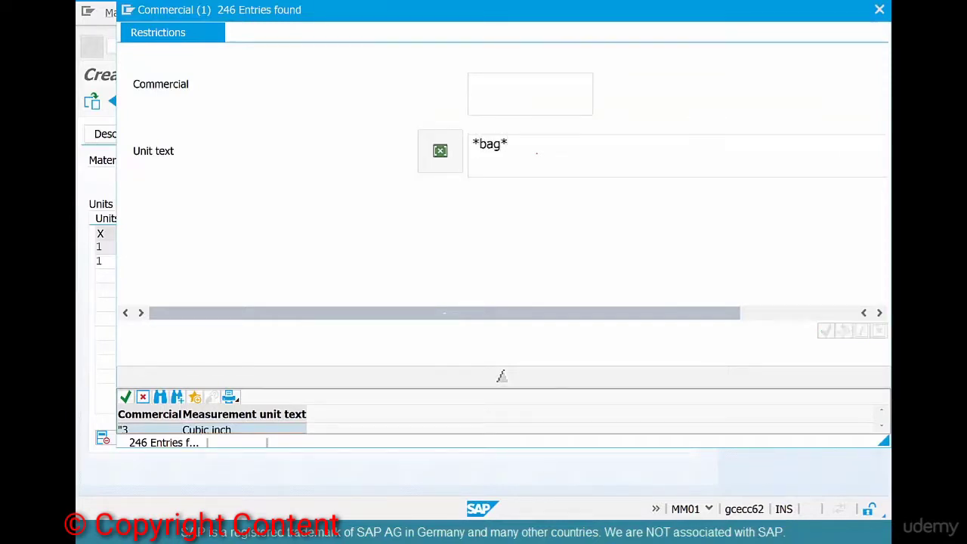
key(Return)
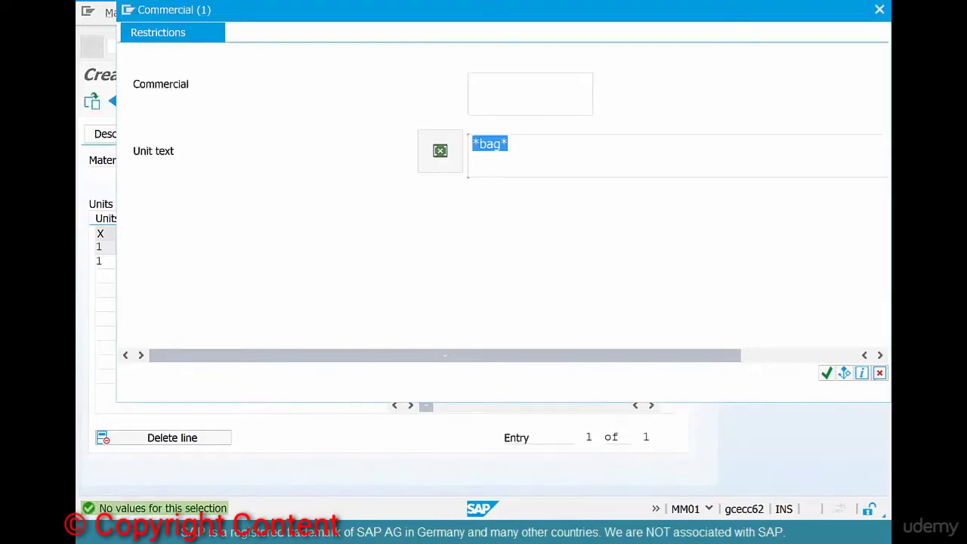
Step: Dismiss the empty search and pick CAR (Carton) from the full unit list
key(Escape)
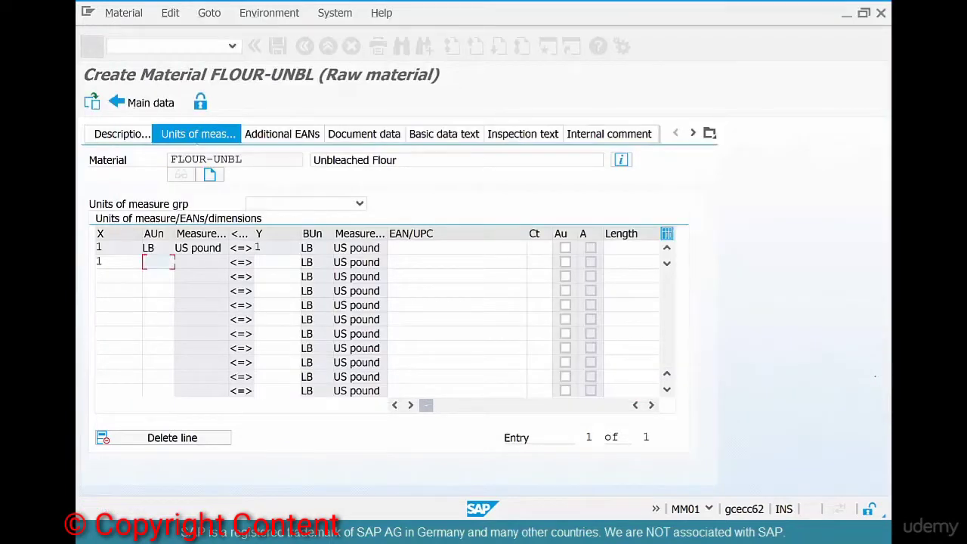
key(F4)
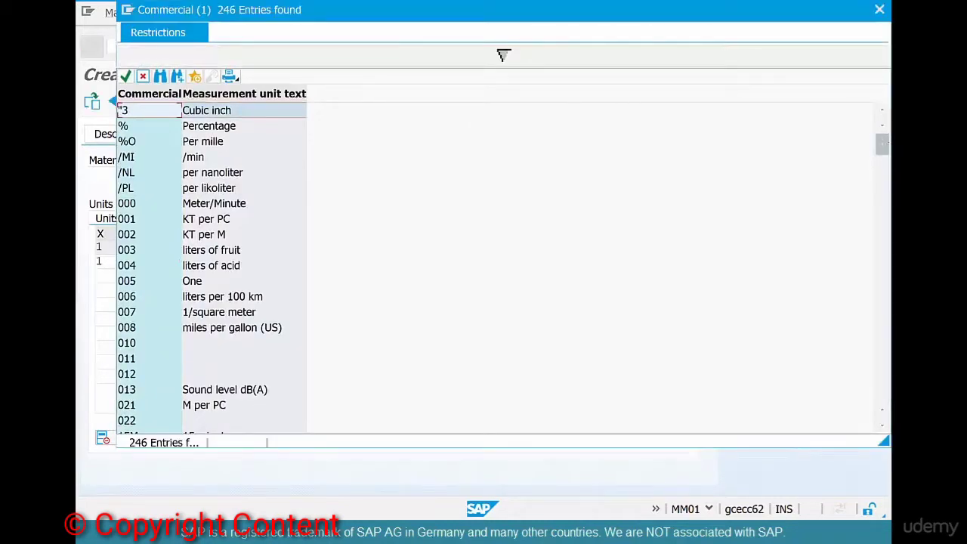
drag(881, 145, 881, 170)
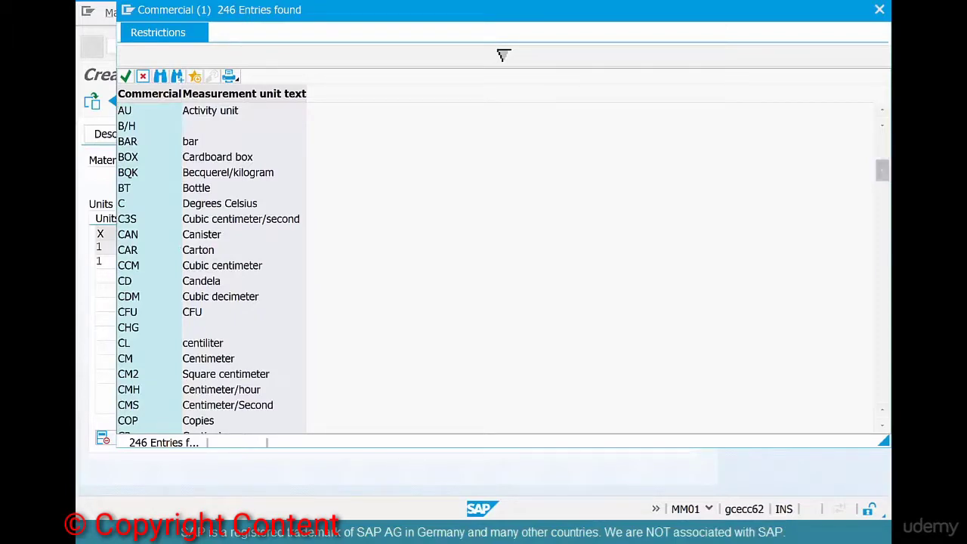
double_click(128, 249)
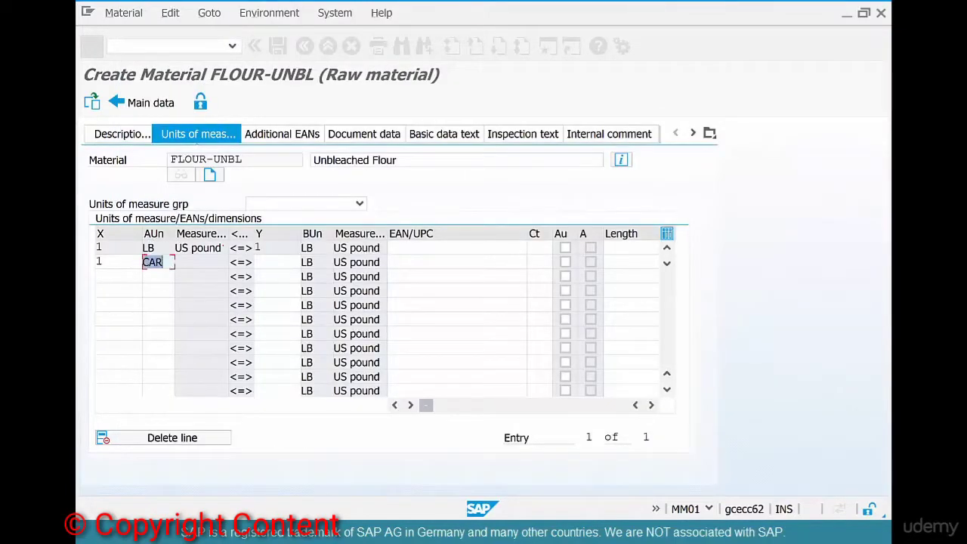
Step: Enter 25 in the Y cell so 1 CAR converts to 25 LB
click(283, 261)
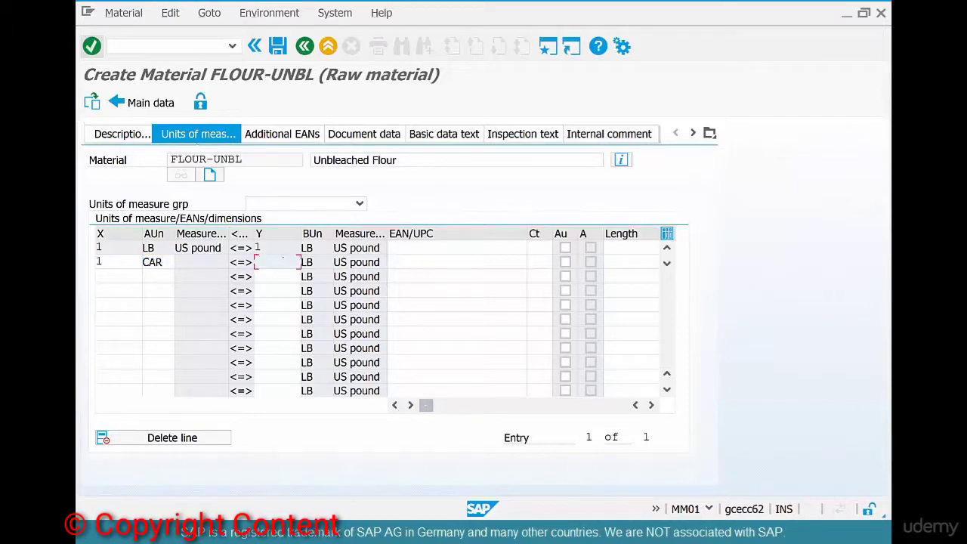
text(25)
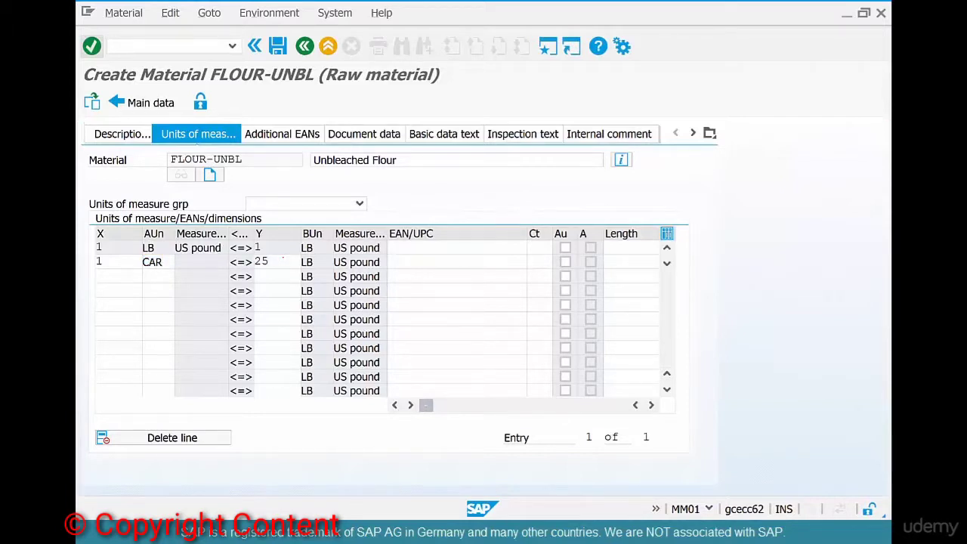
key(Return)
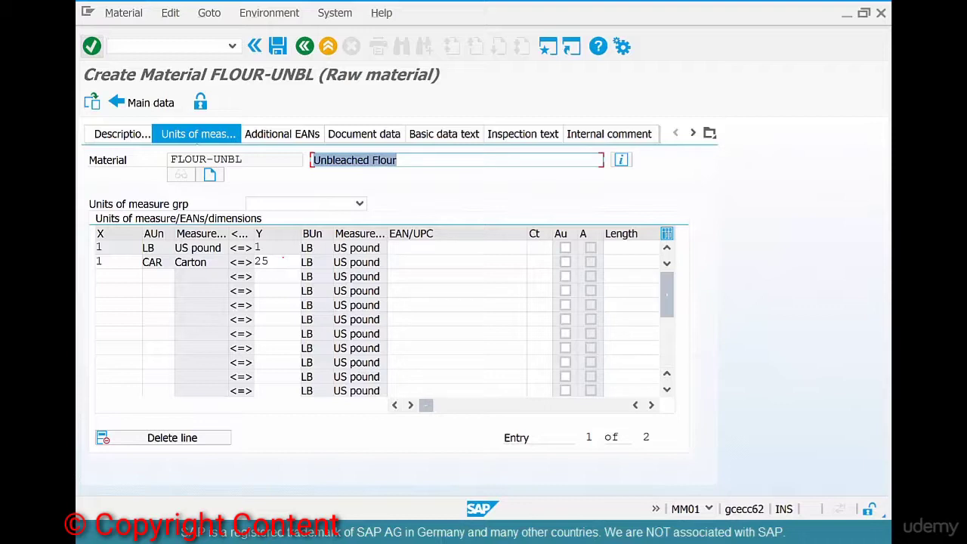
Step: Jump to the Purchasing view and enter purchasing group US1 for plant CHI1
key(Return)
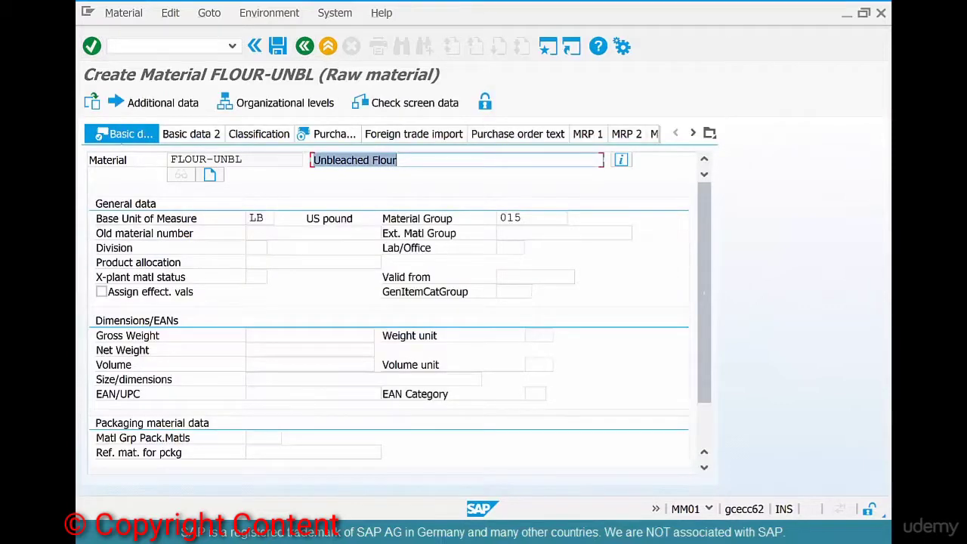
click(91, 46)
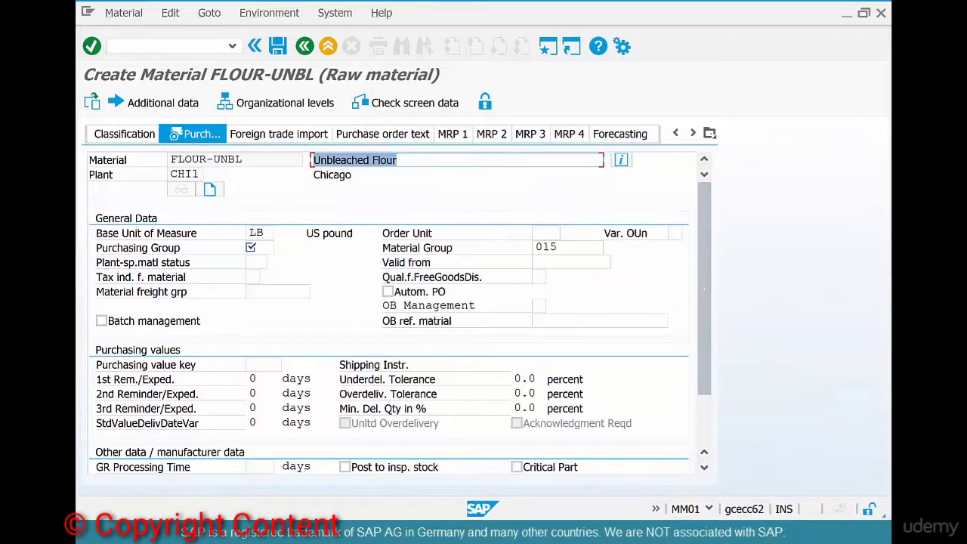
click(709, 133)
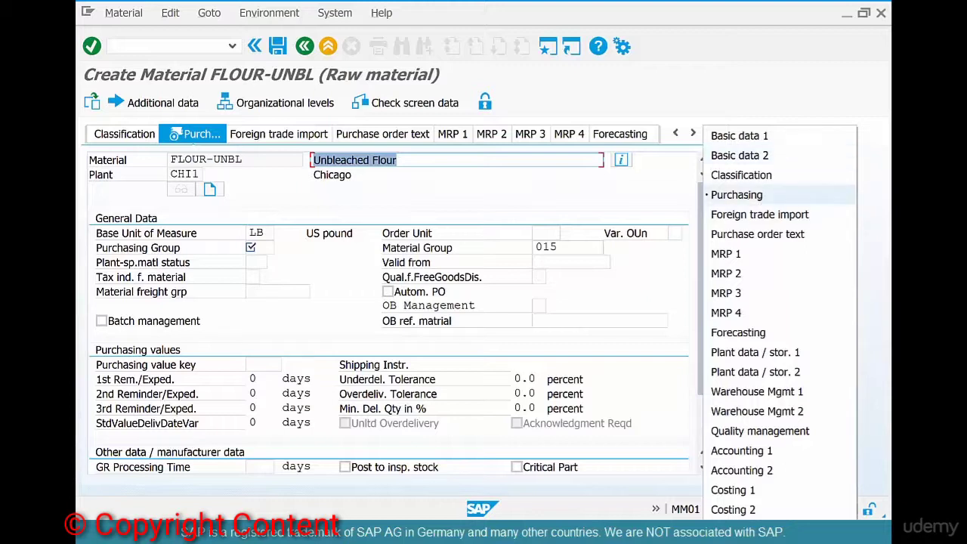
click(736, 194)
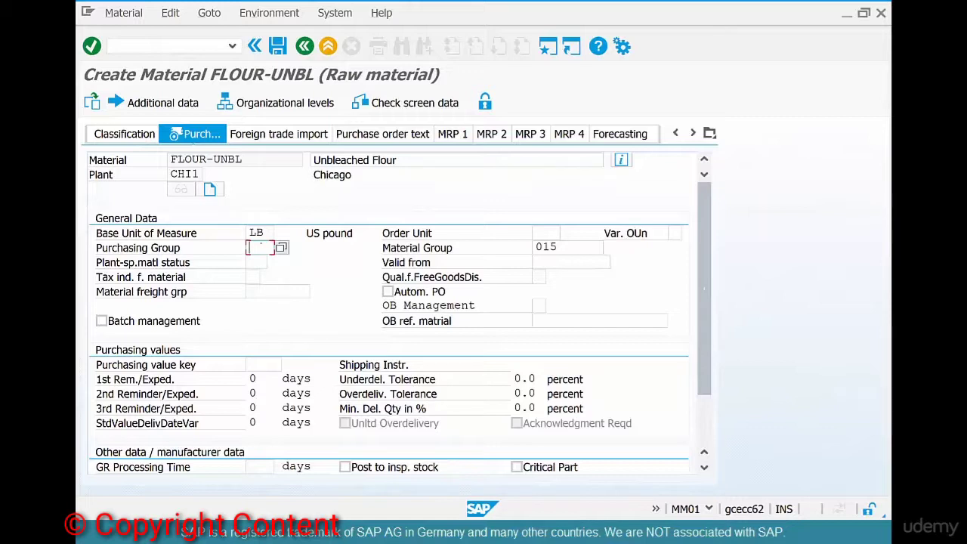
key(BackSpace)
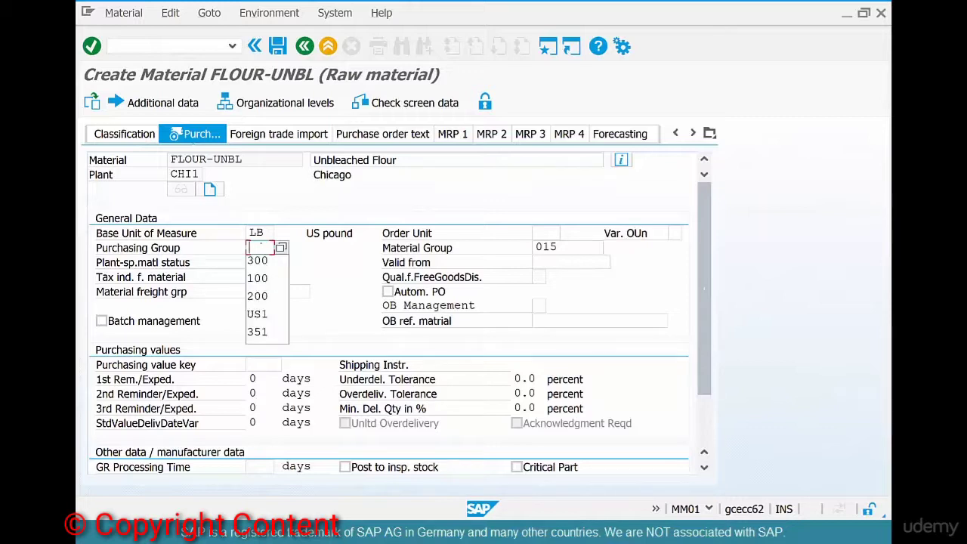
text(us)
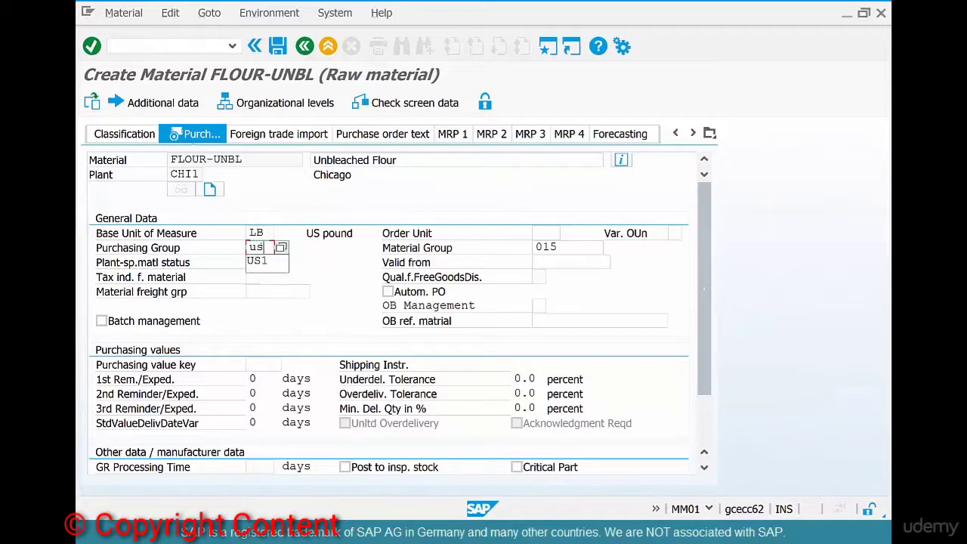
text(1)
click(91, 46)
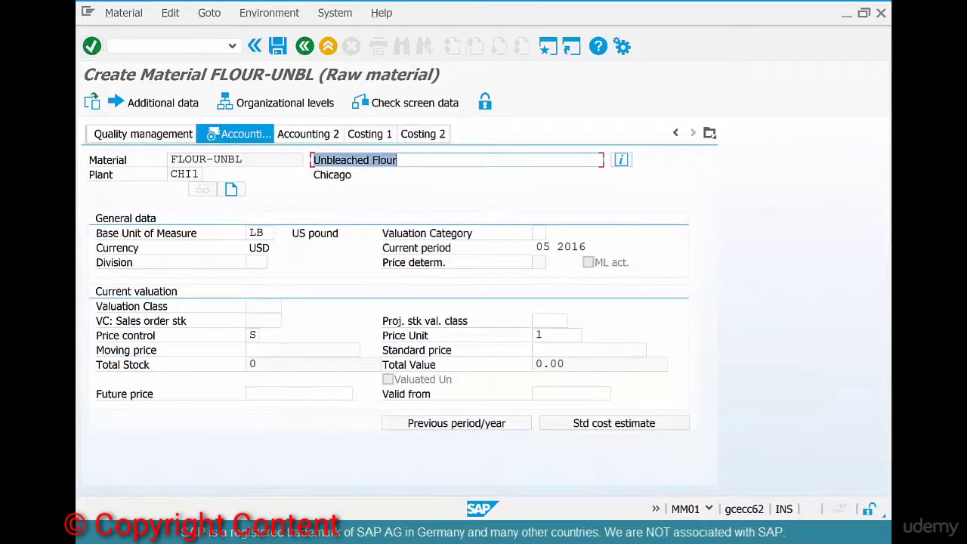
Step: On Accounting 1, set valuation class 3000 and price control V (moving average)
click(709, 132)
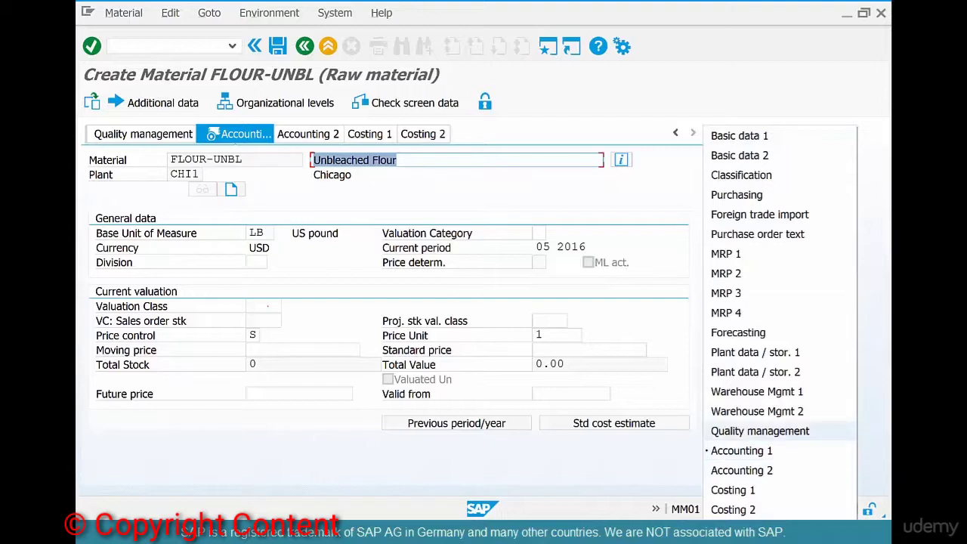
click(263, 305)
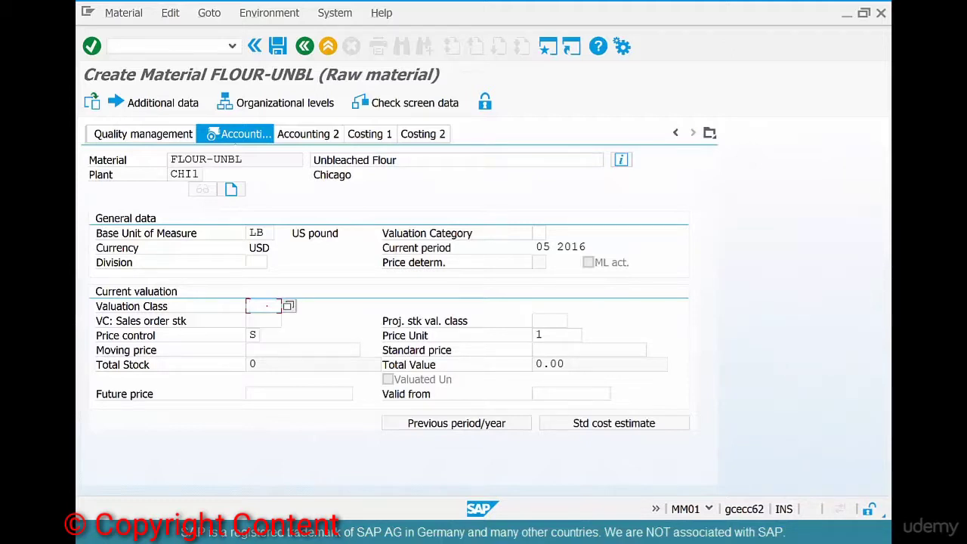
key(F4)
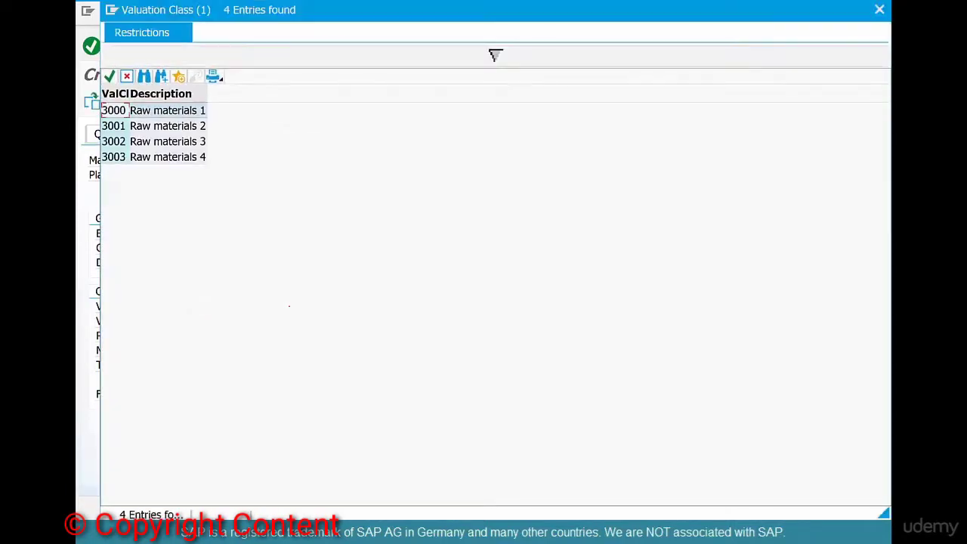
key(Escape)
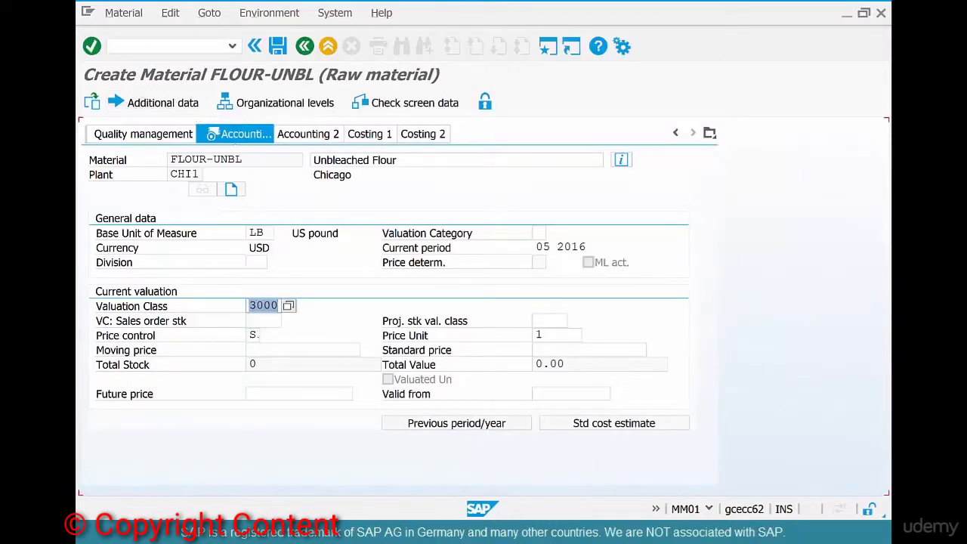
key(Tab)
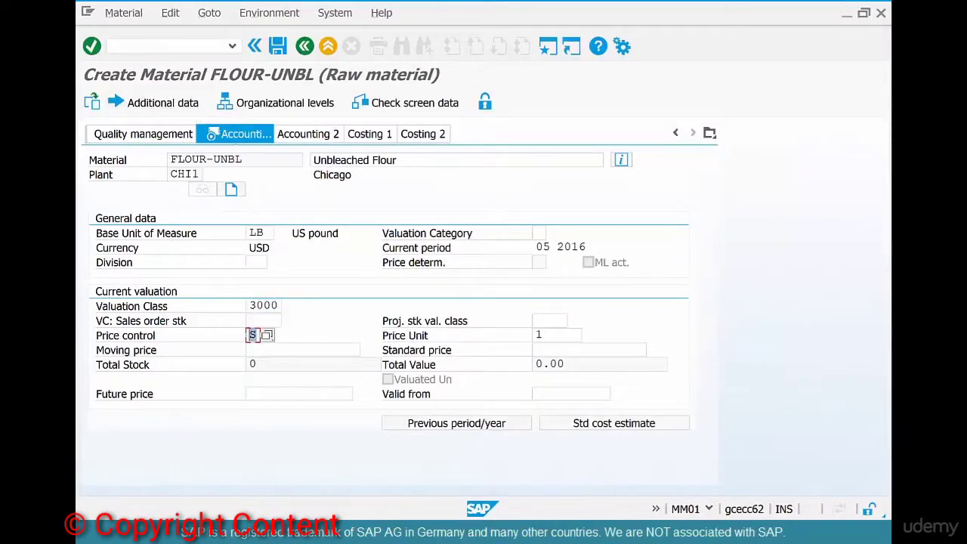
key(Return)
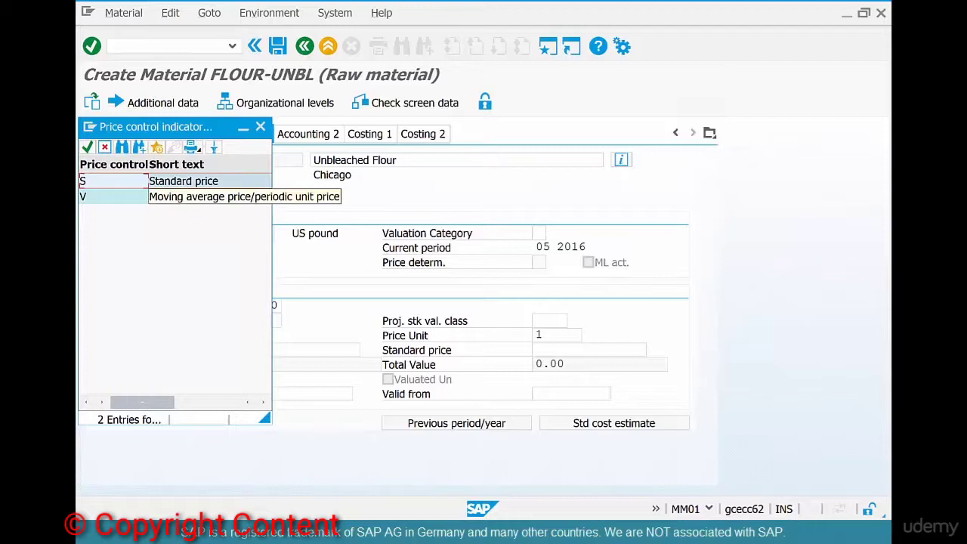
double_click(226, 196)
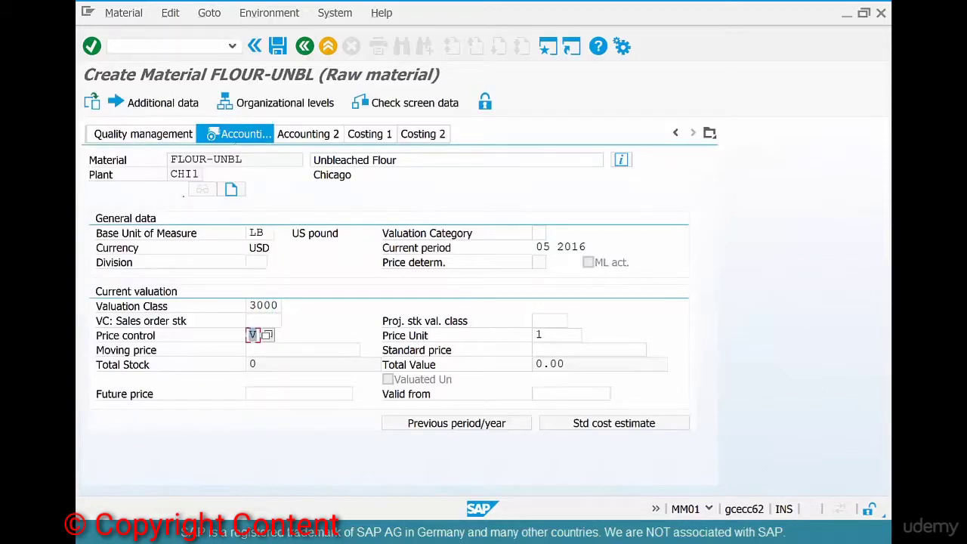
Step: Confirm the accounting entries, accept the warning and save material FLOUR-UNBL
key(Return)
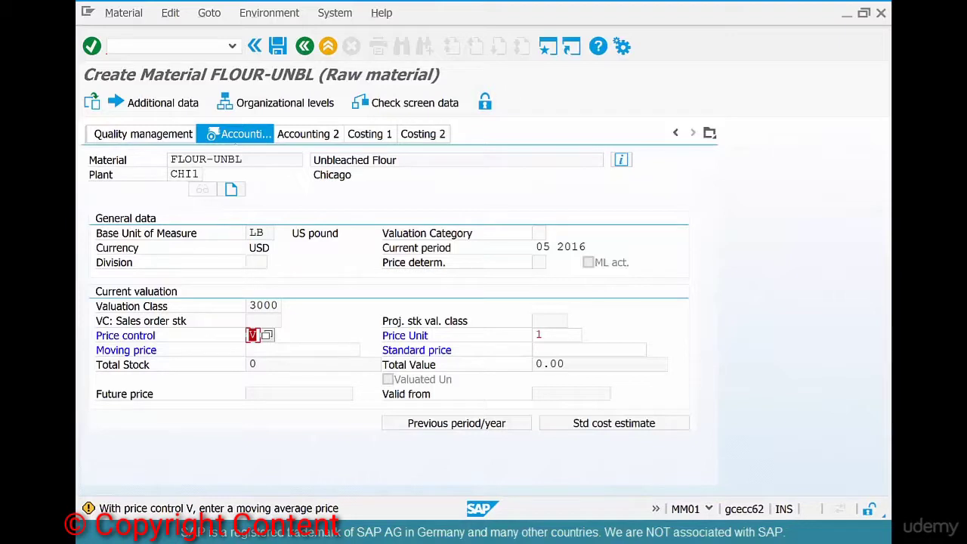
key(Return)
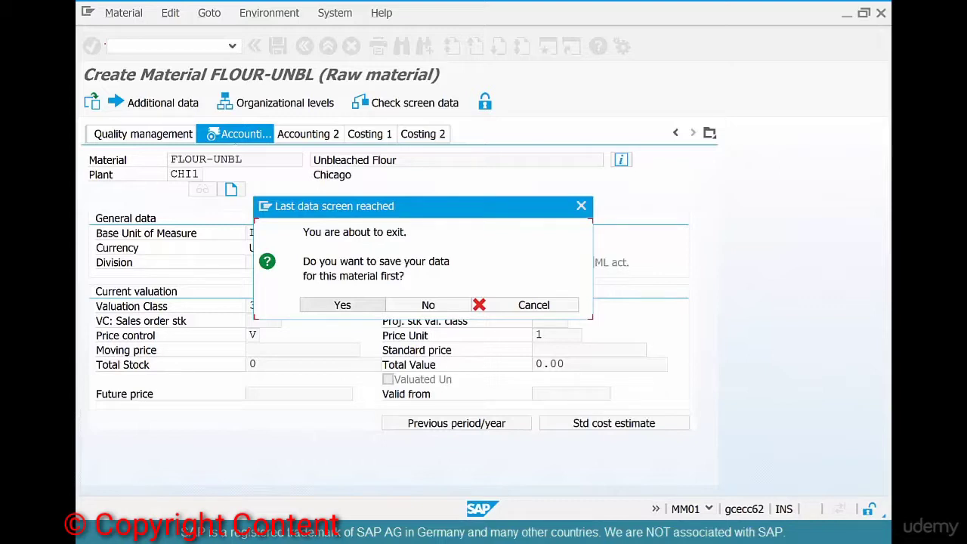
click(352, 305)
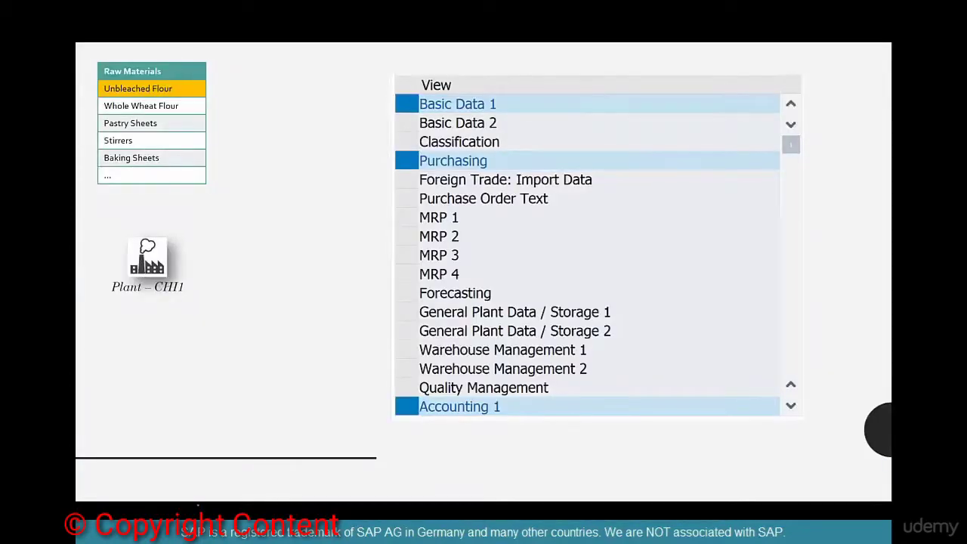
Step: Draw check marks beside the Basic Data 1, Purchasing and Accounting 1 views on the recap slide
drag(766, 103, 797, 88)
drag(764, 155, 789, 143)
drag(754, 404, 784, 385)
Step: On the next slide, circle base unit KG and material group 015 with the pen
key(Right)
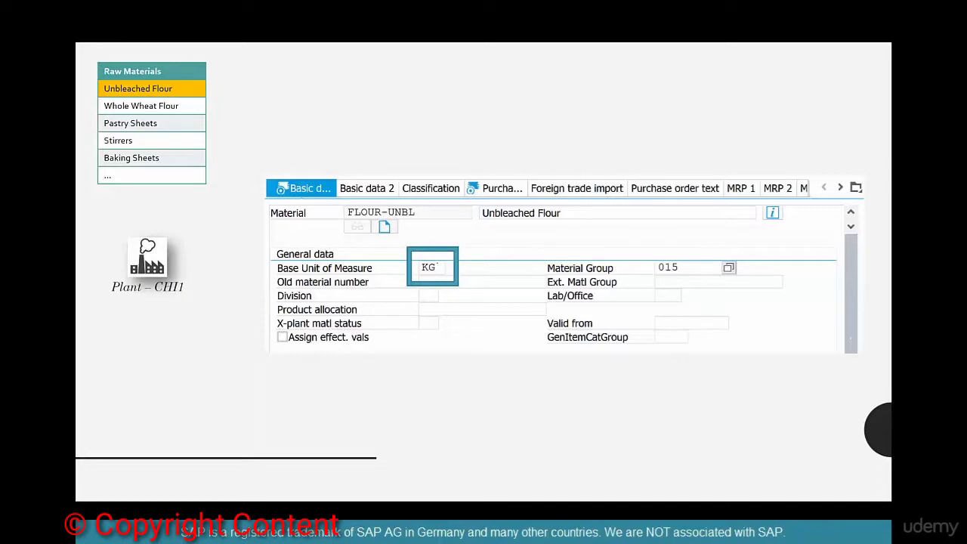
mouse_move(445, 255)
mouse_down()
mouse_move(413, 271)
mouse_move(452, 266)
mouse_move(438, 254)
mouse_up()
mouse_move(713, 257)
mouse_down()
mouse_move(630, 272)
mouse_move(706, 255)
mouse_up()
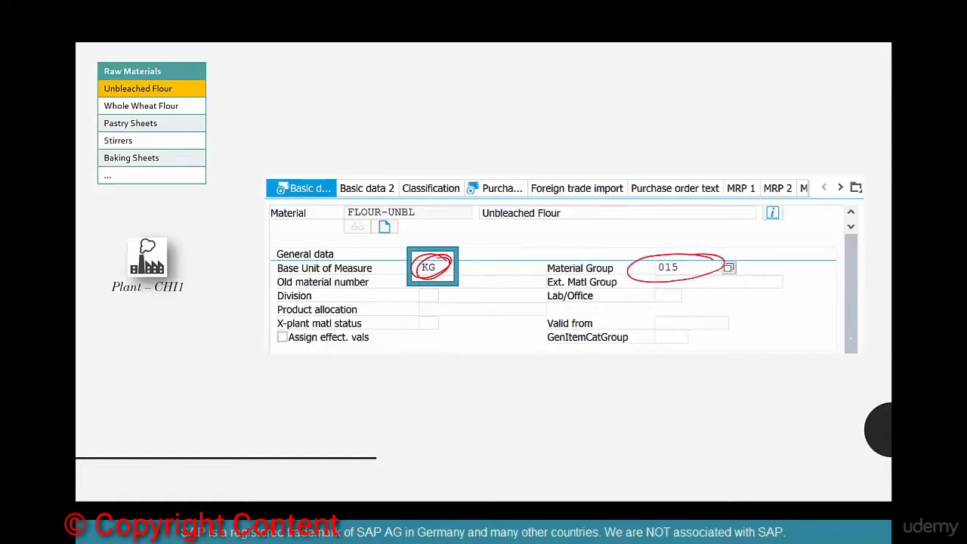